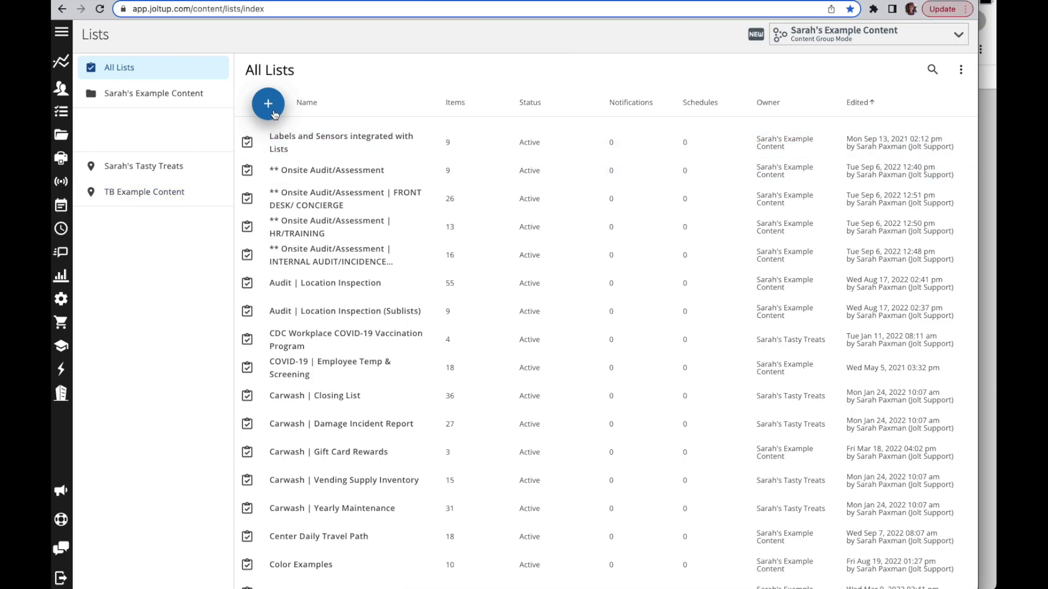
# - Open the Audit | Location Inspection (Sublists) list and add a new item of type Sublist
pyautogui.click(346, 316)
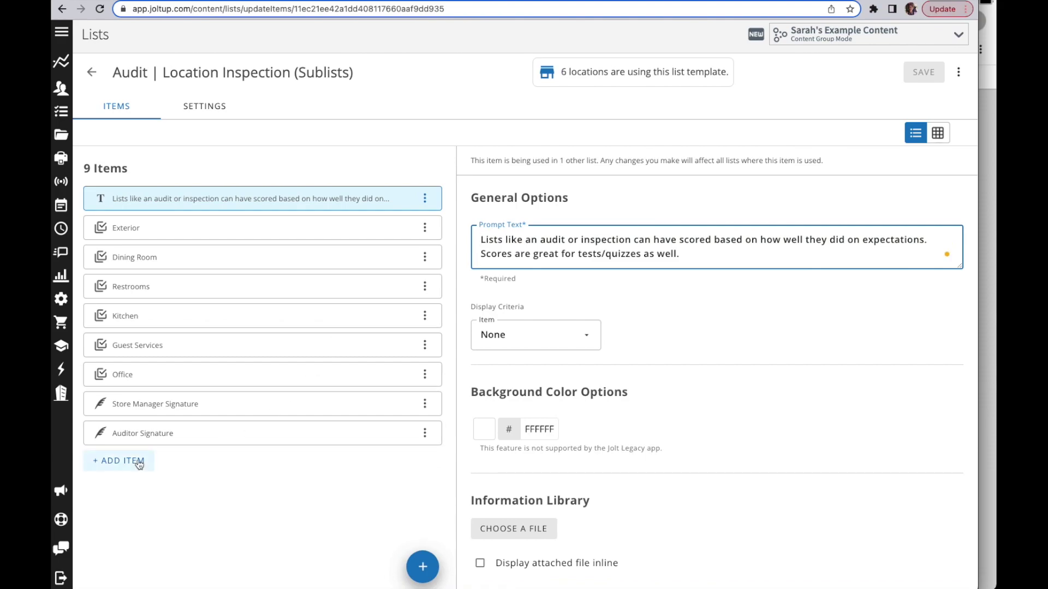
pyautogui.click(139, 462)
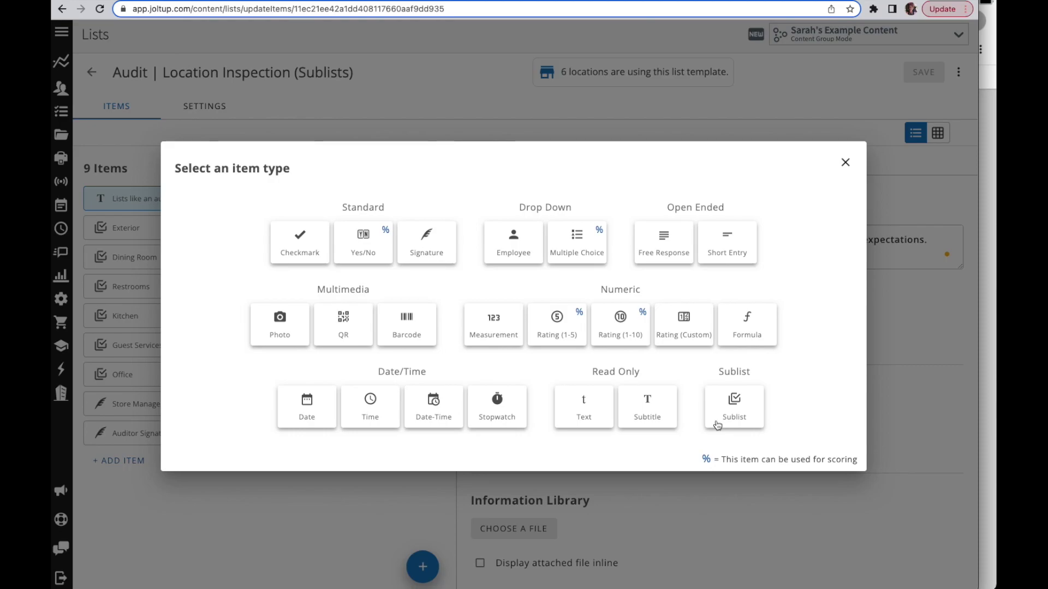
pyautogui.click(728, 415)
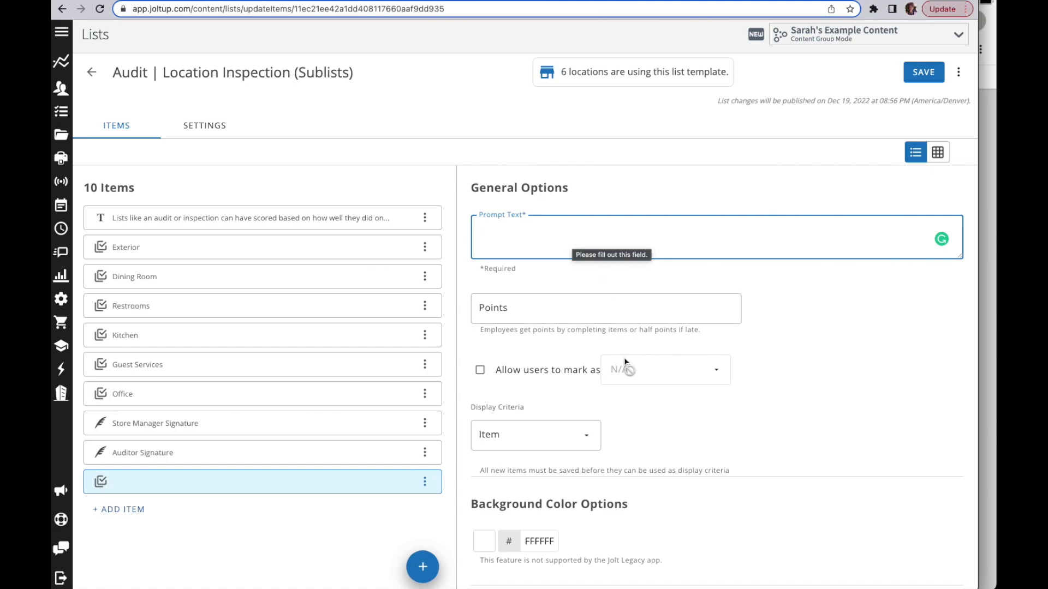
# - Scroll down to Sublist Options and open the Sublist dropdown of available lists
pyautogui.scroll(-6, 625, 362)
pyautogui.scroll(-4, 625, 362)
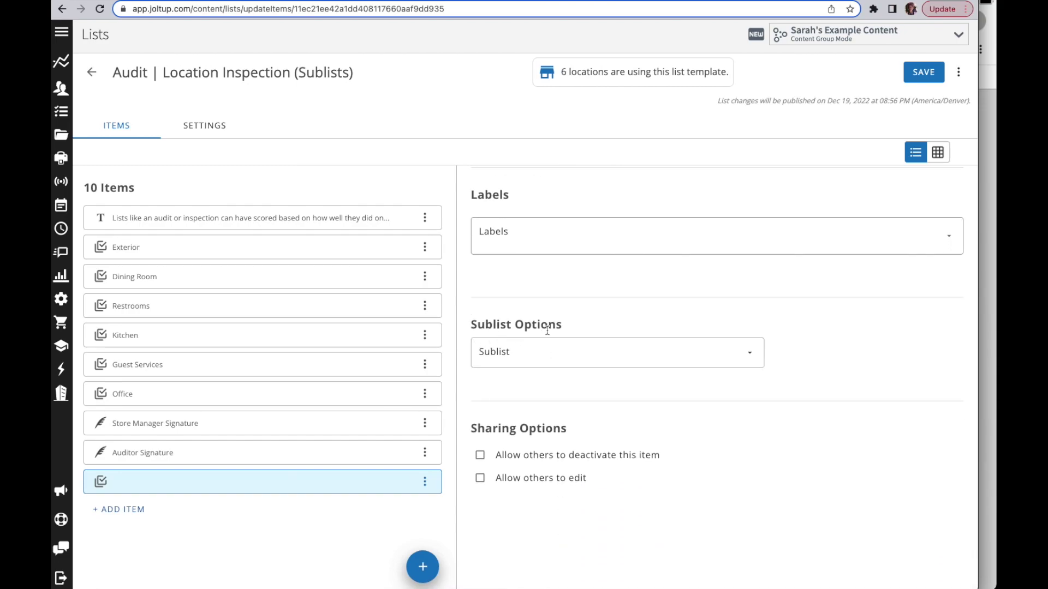
pyautogui.click(573, 353)
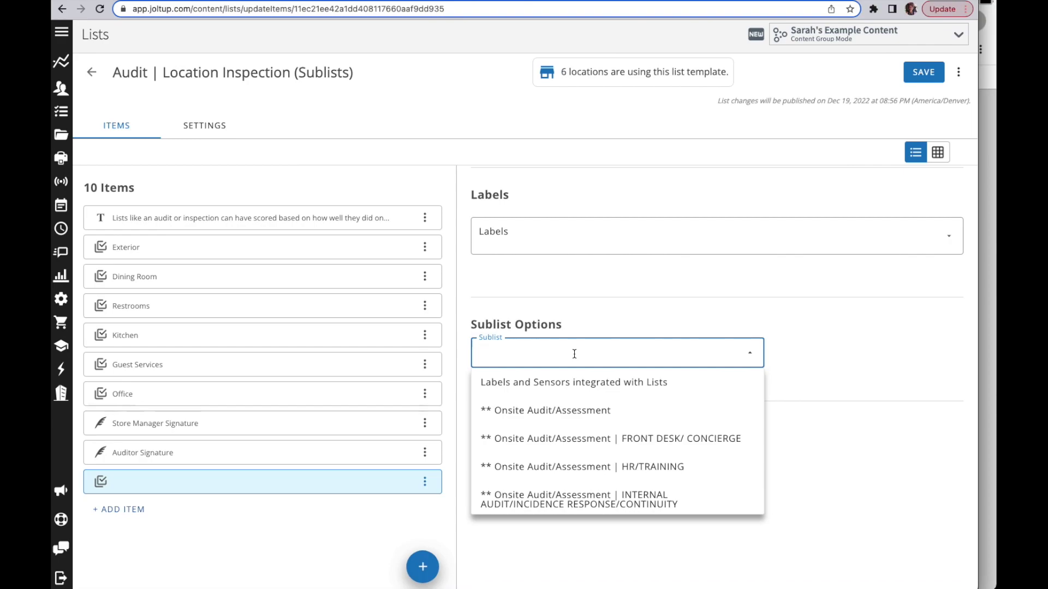
# - Filter the Sublist dropdown with 'z' and link Z | SL | Audit | Exterior
pyautogui.write('z')
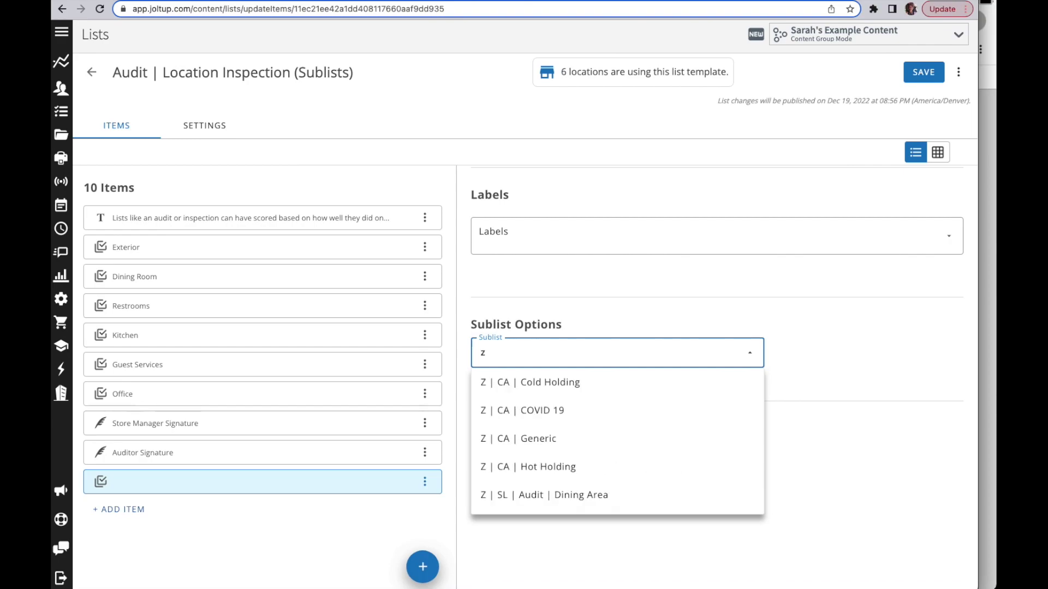
pyautogui.scroll(-2, 543, 420)
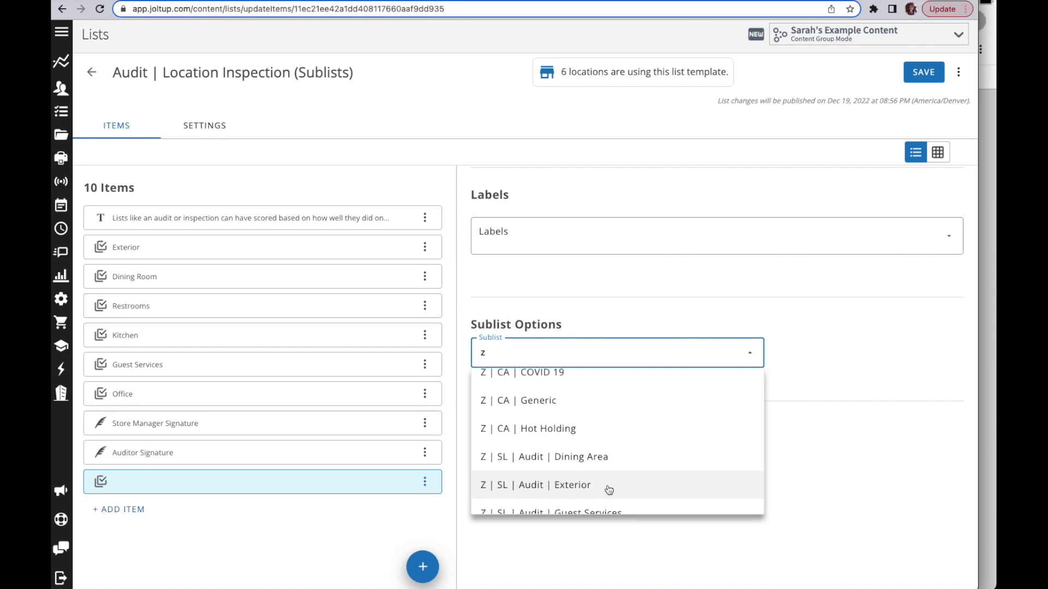
pyautogui.click(609, 490)
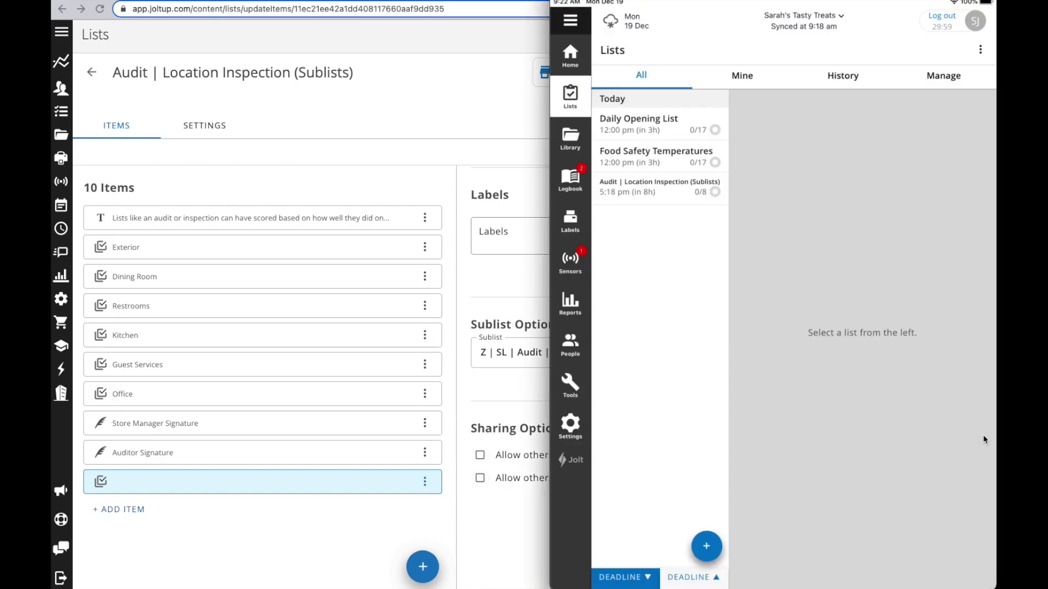
# - Preview the Exterior sublist's 0/7 questions on the iPad app, then return to the web editor
pyautogui.click(678, 191)
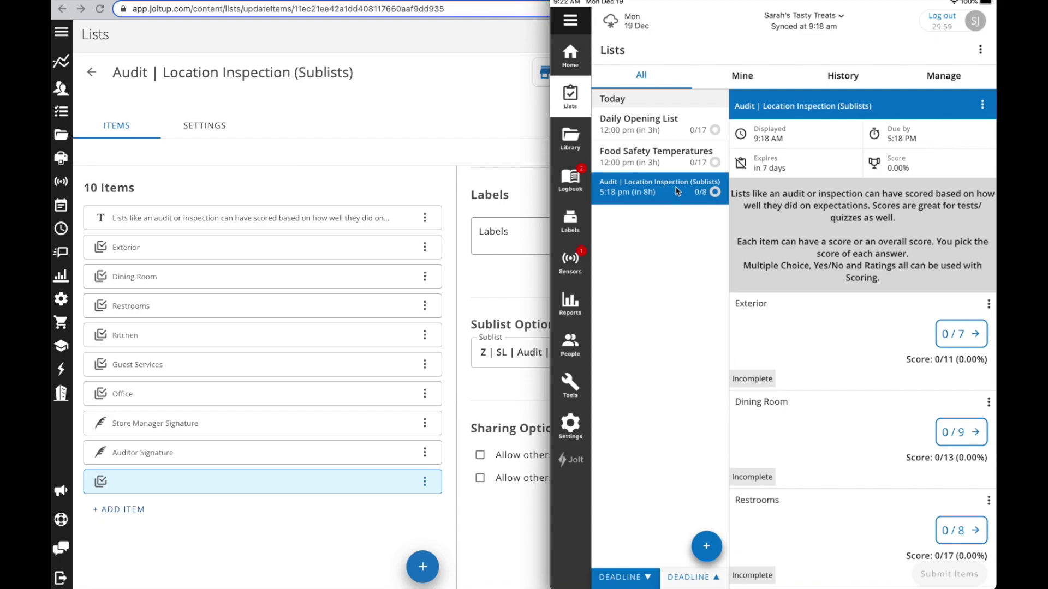
pyautogui.click(976, 335)
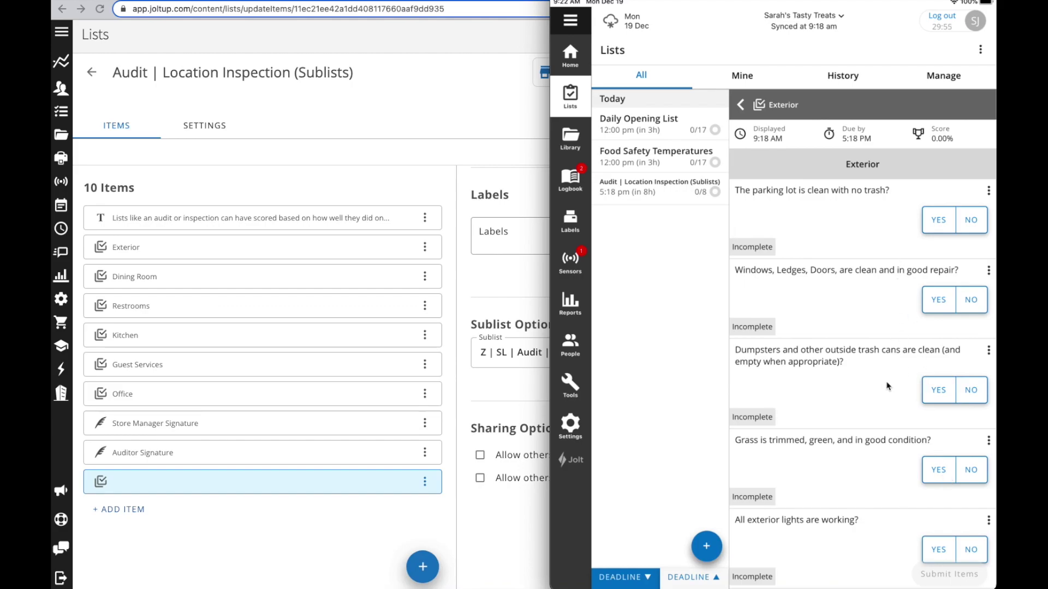
pyautogui.click(483, 130)
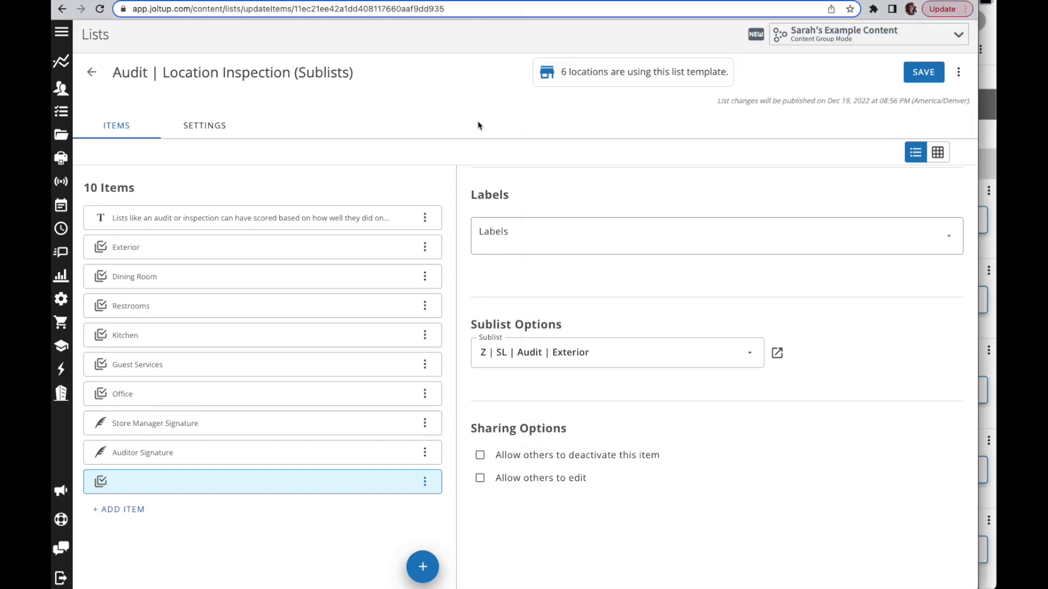
# - Open Z | SL | Audit | Exterior in a new editor tab and review its 15 items
pyautogui.click(777, 354)
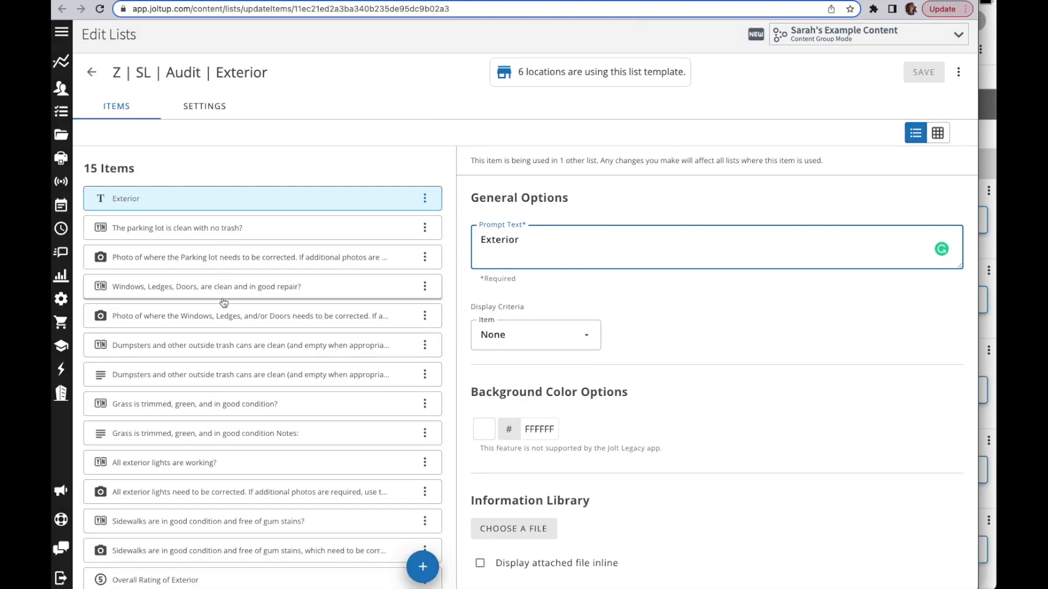
pyautogui.scroll(-1, 220, 408)
pyautogui.scroll(-1, 221, 408)
pyautogui.scroll(3, 221, 408)
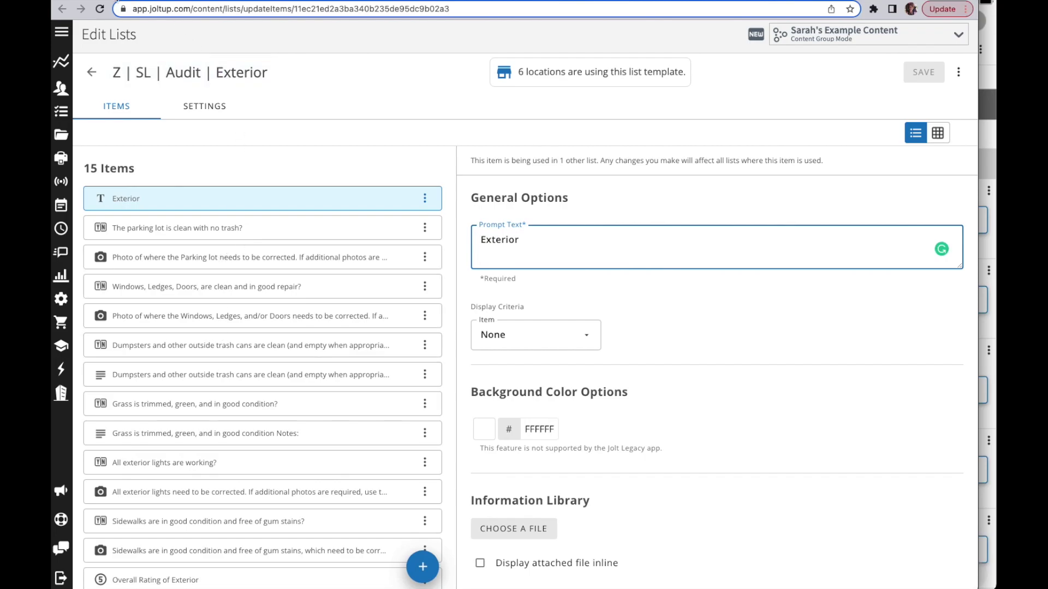
pyautogui.click(129, 1)
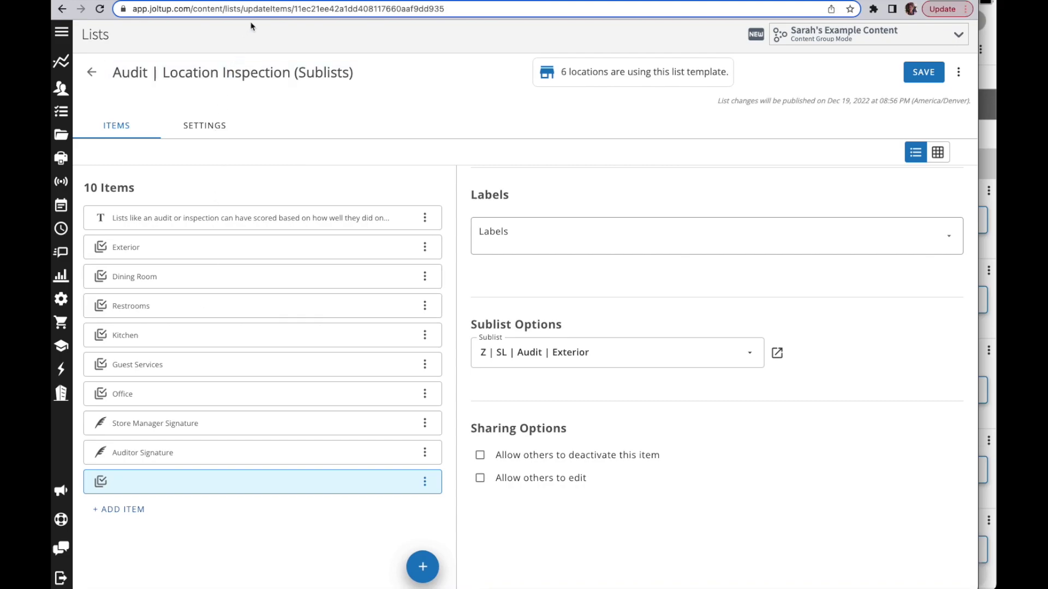
pyautogui.click(253, 1)
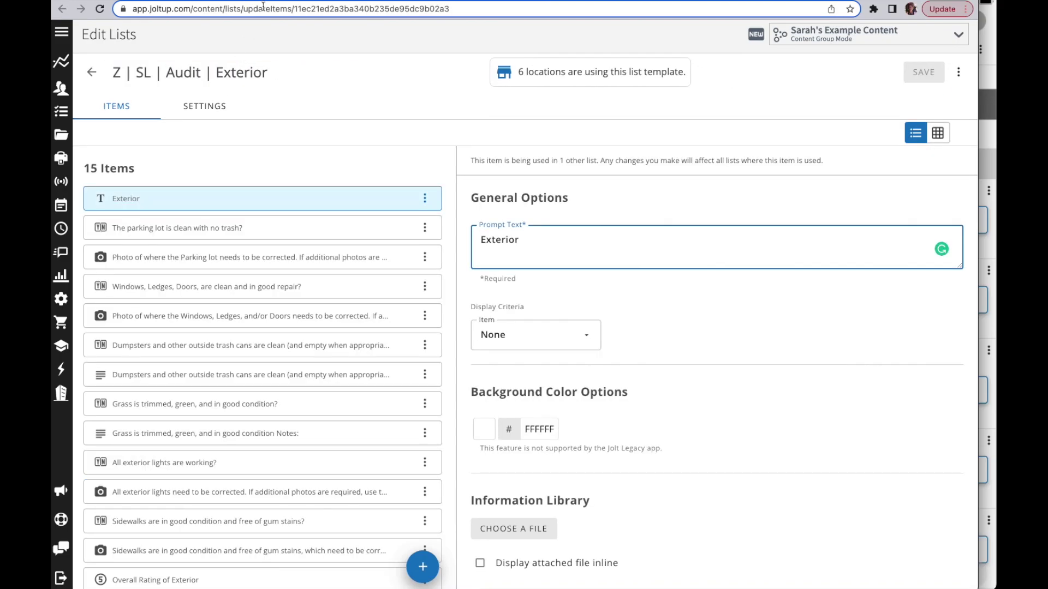
pyautogui.click(213, 112)
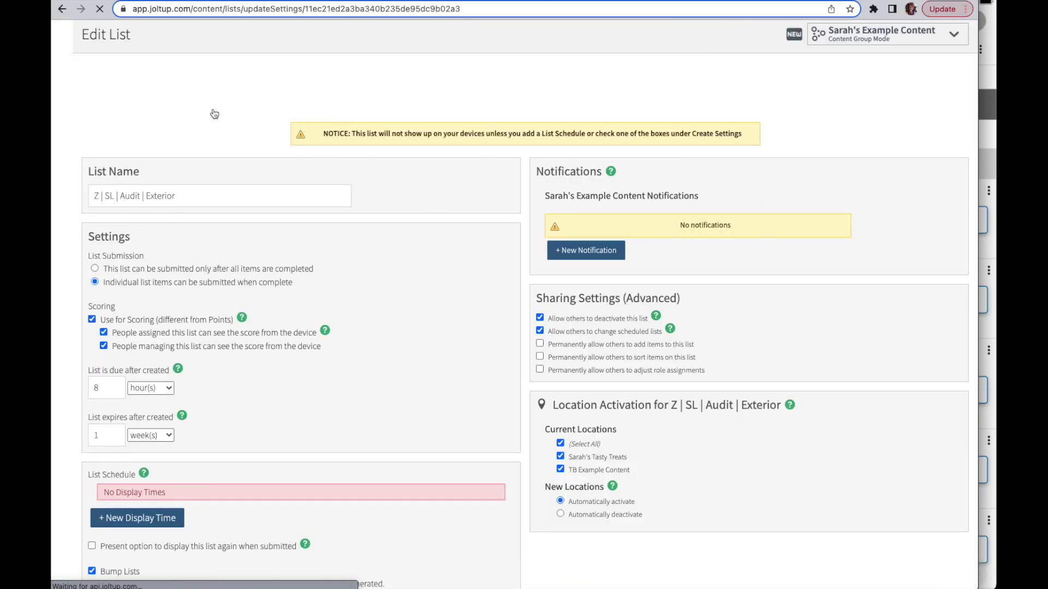
pyautogui.scroll(-7, 446, 384)
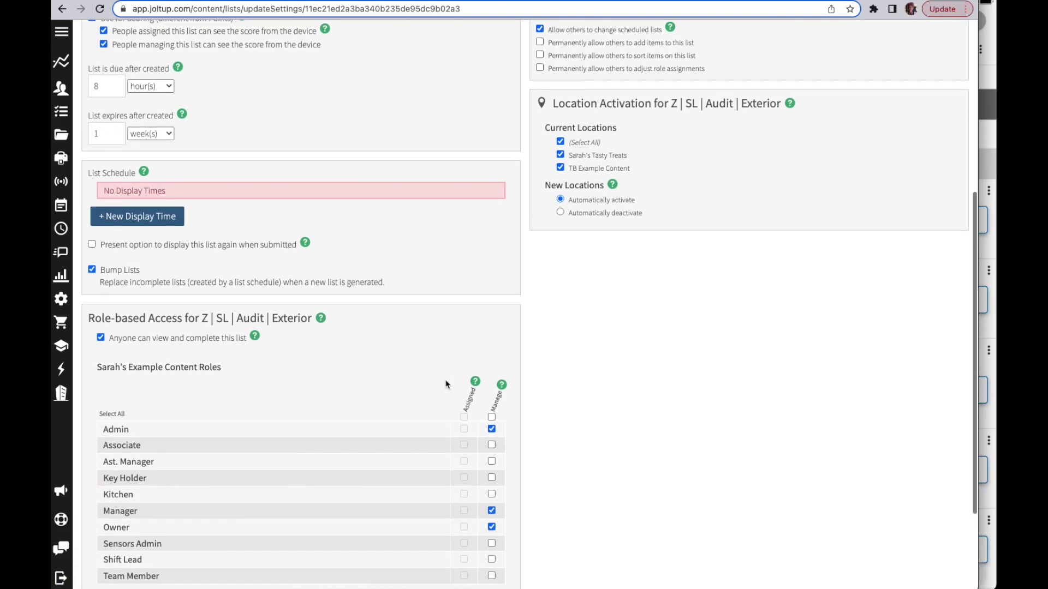
pyautogui.scroll(-1, 191, 325)
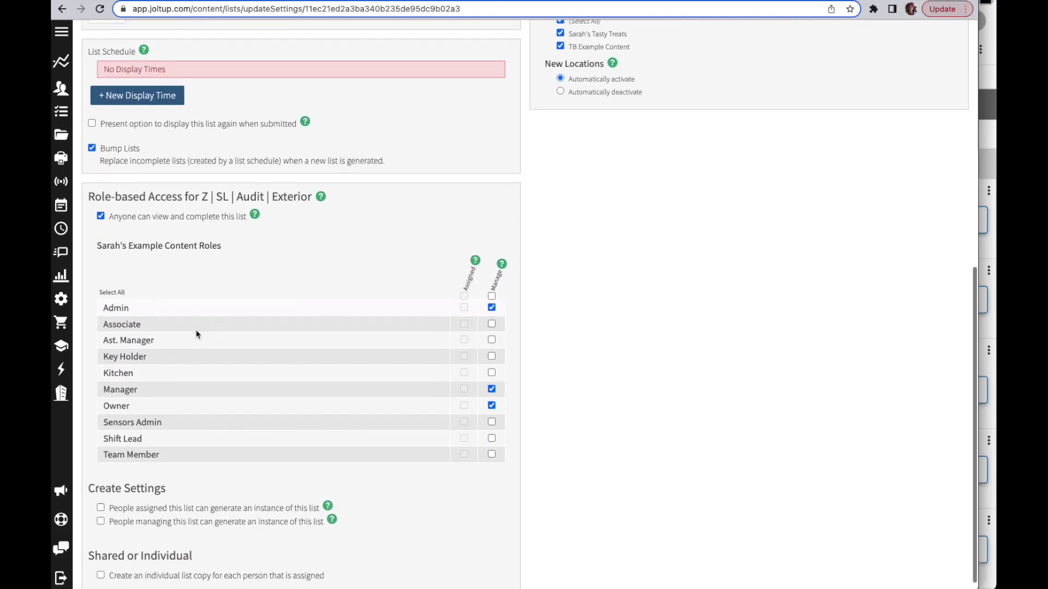
pyautogui.moveTo(94, 472); pyautogui.dragTo(161, 472)
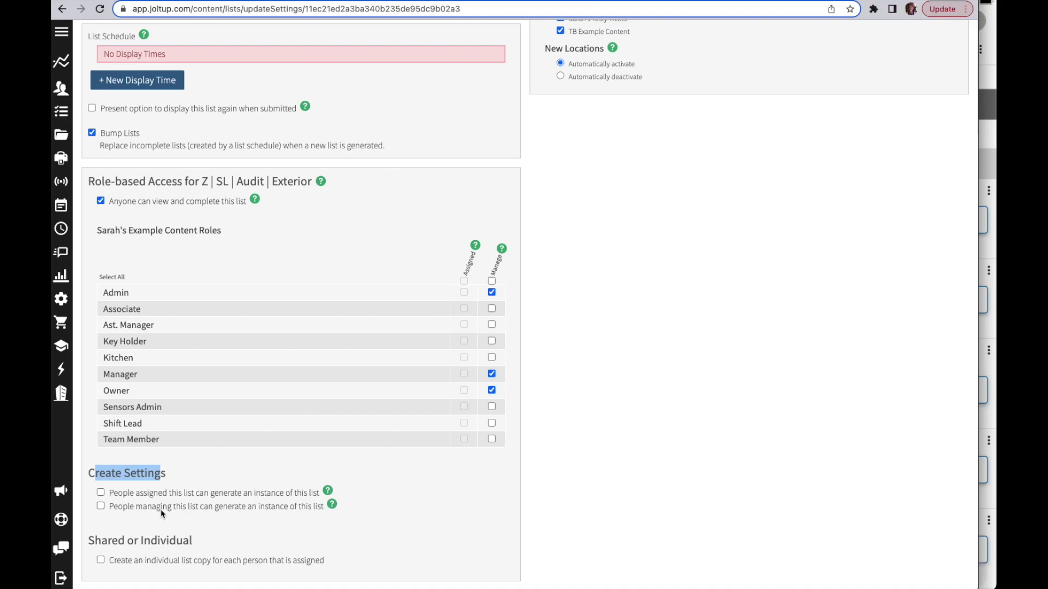
pyautogui.click(990, 256)
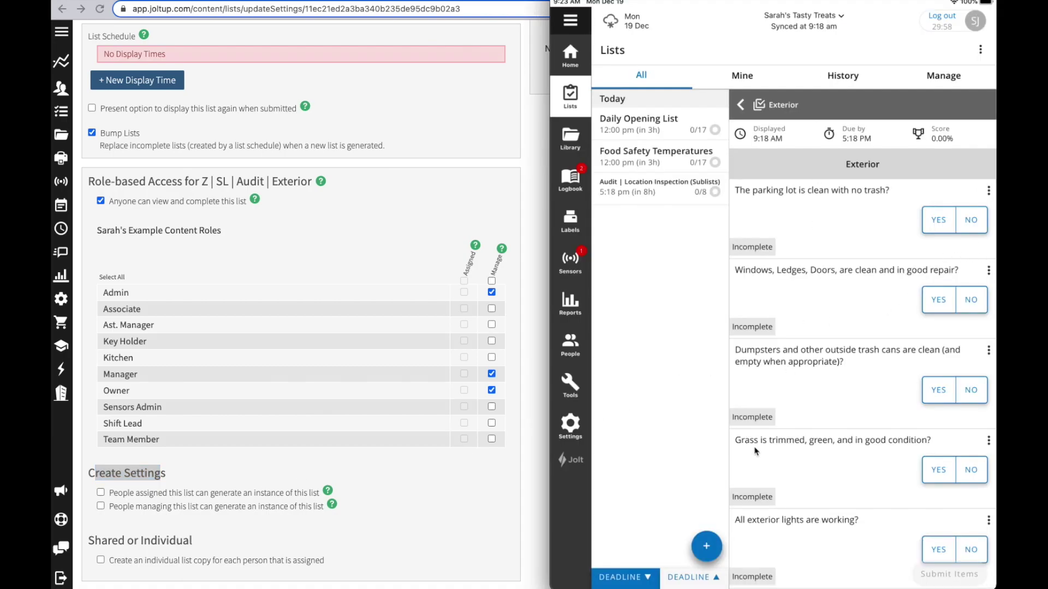
pyautogui.click(706, 547)
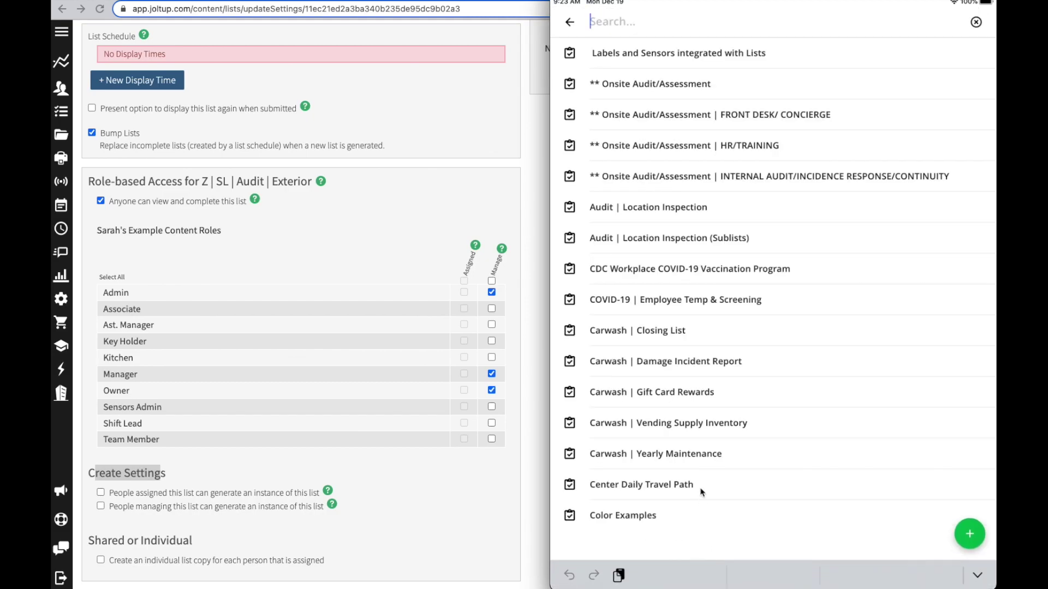
pyautogui.scroll(-15, 694, 475)
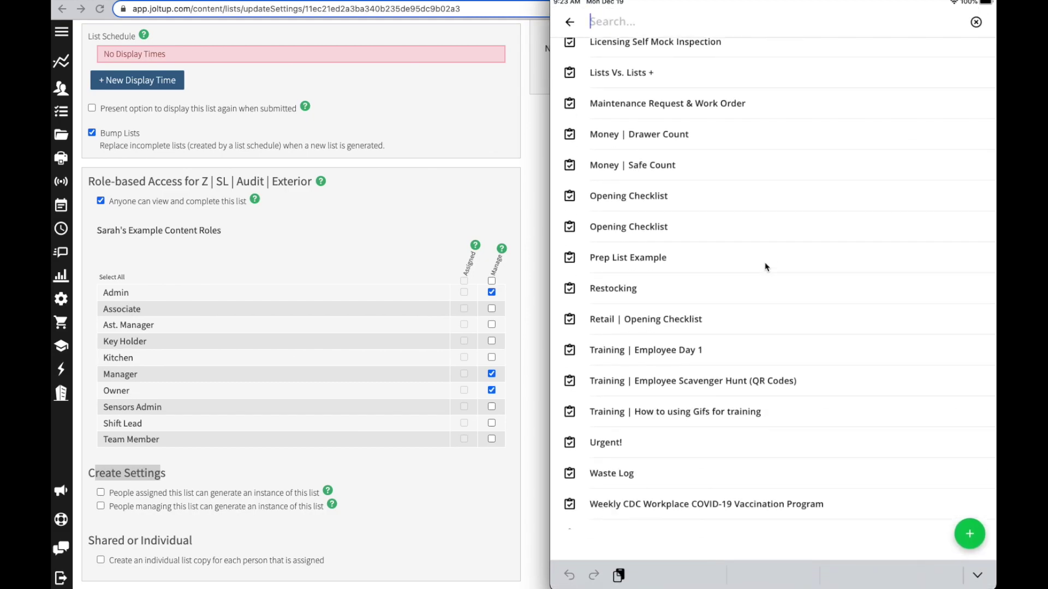
pyautogui.scroll(-2, 766, 267)
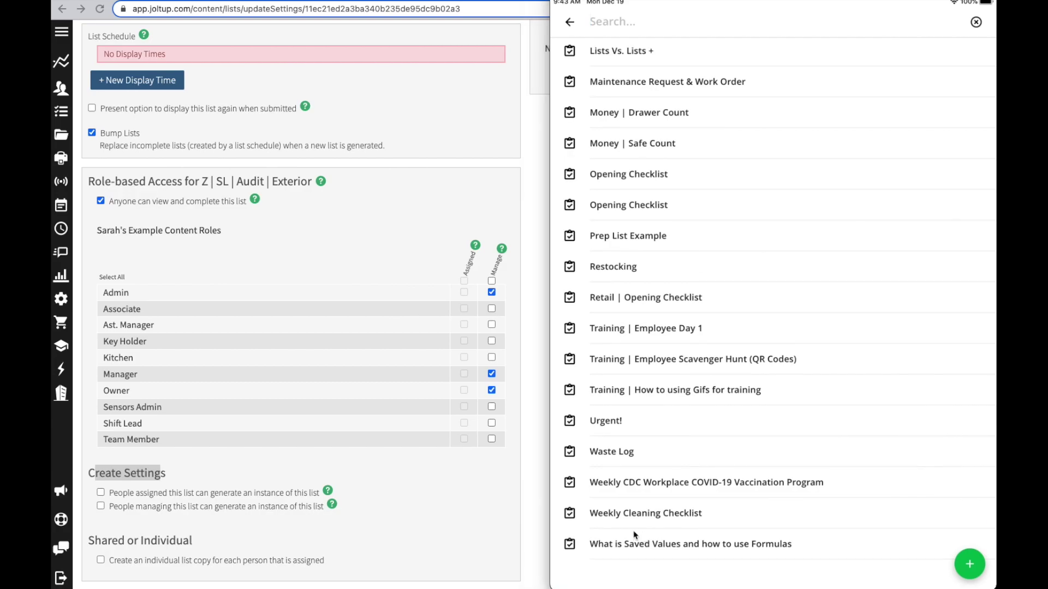
pyautogui.scroll(10, 590, 472)
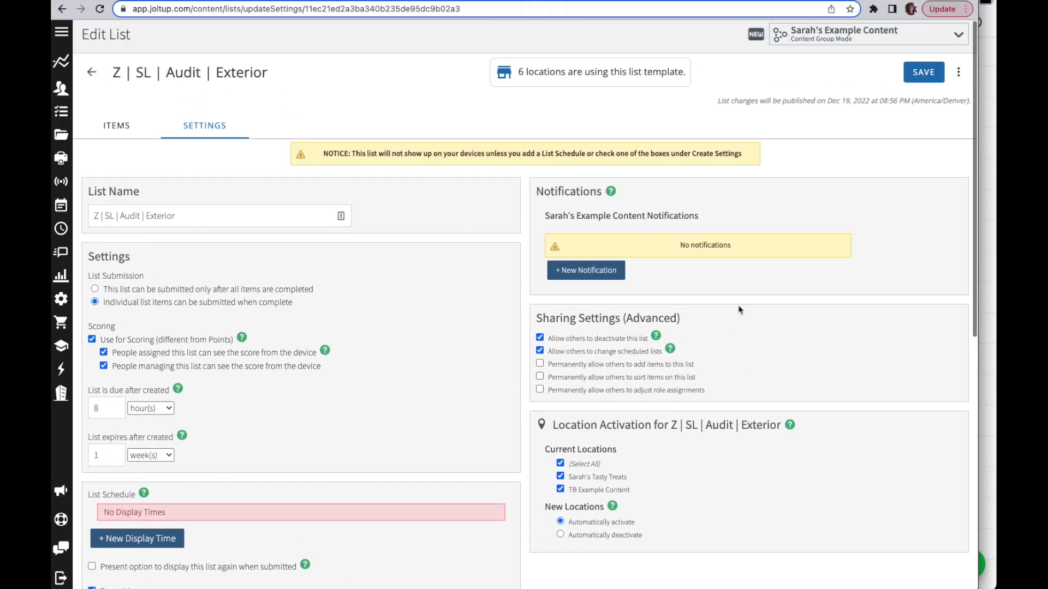
# - Save the Exterior sublist and return to the parent list's Items tab
pyautogui.click(922, 72)
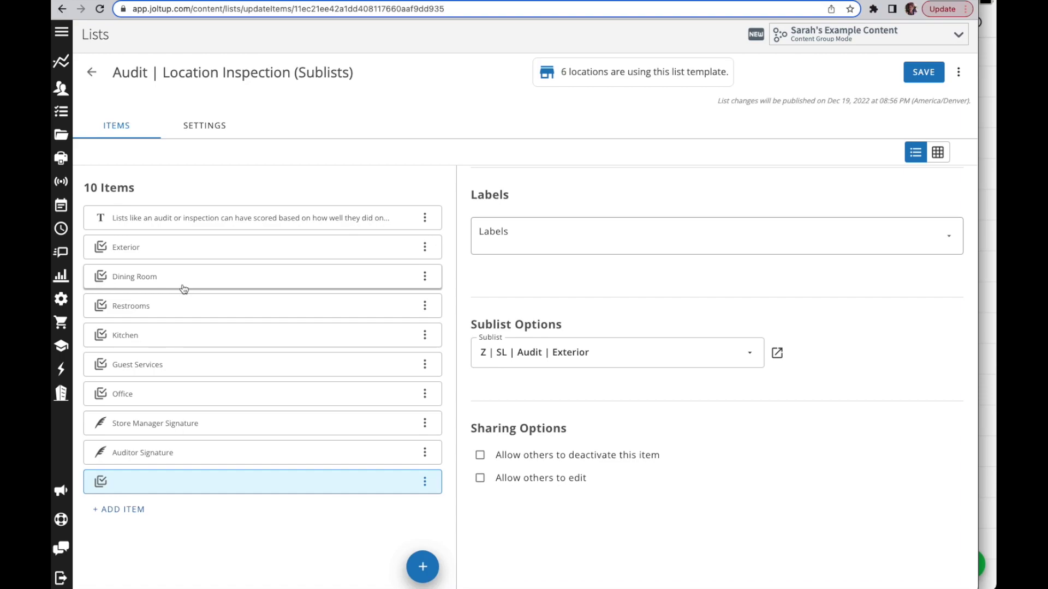
# - Allow the new sublist item to be marked N/A and bring the tablet app forward
pyautogui.scroll(5, 491, 426)
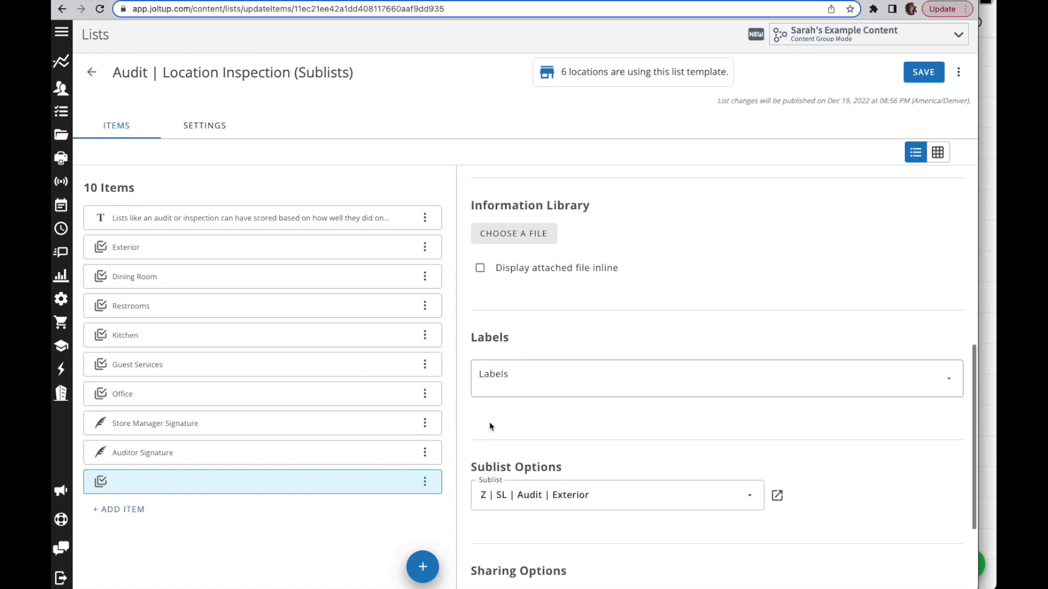
pyautogui.scroll(5, 492, 426)
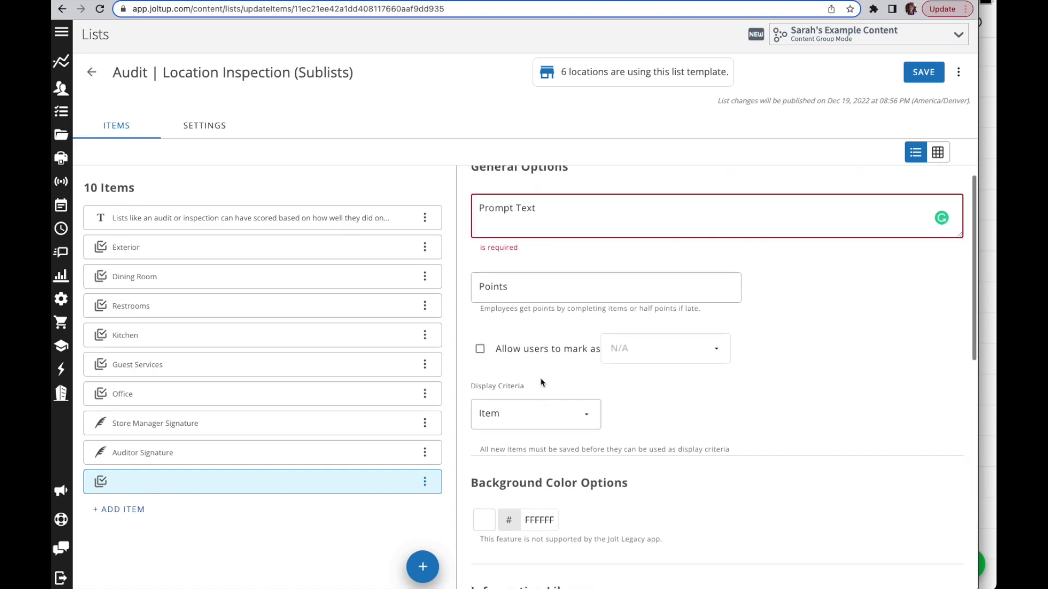
pyautogui.click(480, 349)
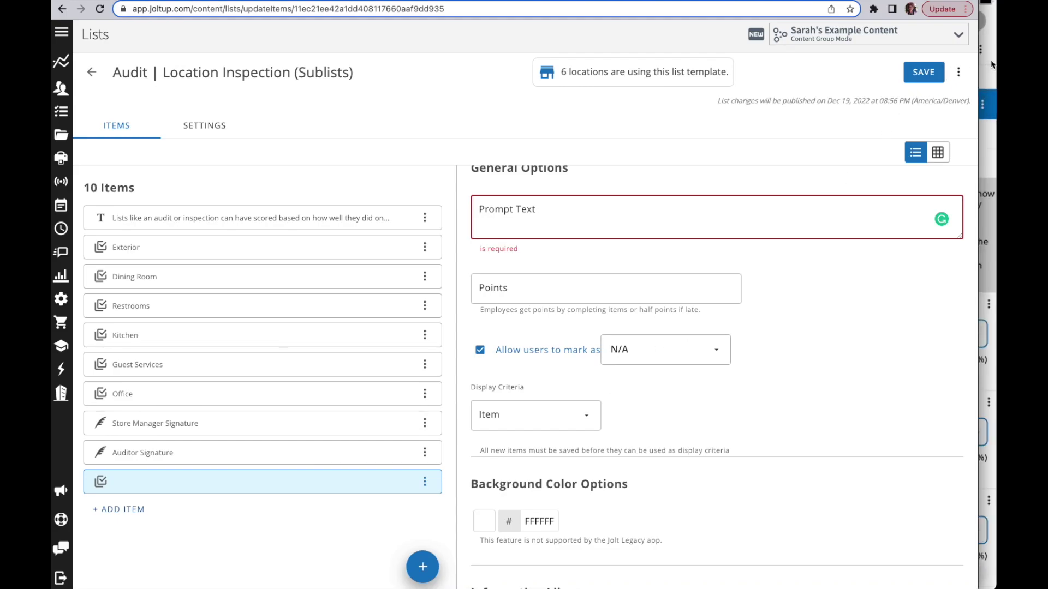
pyautogui.click(983, 36)
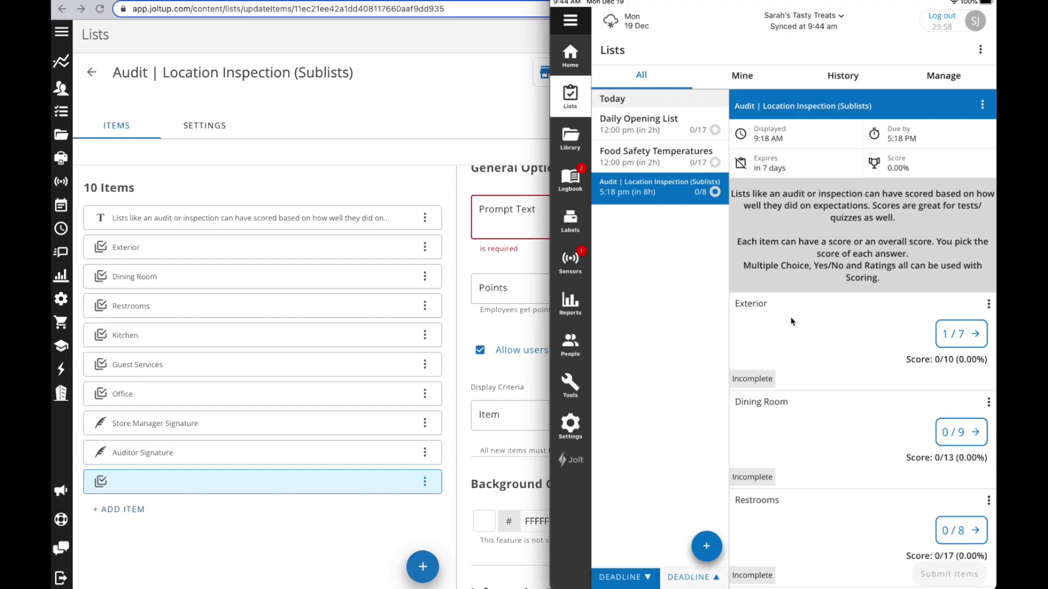
# - On the tablet, open the Dining Room 0/9 sublist and show the first question's options
pyautogui.click(989, 306)
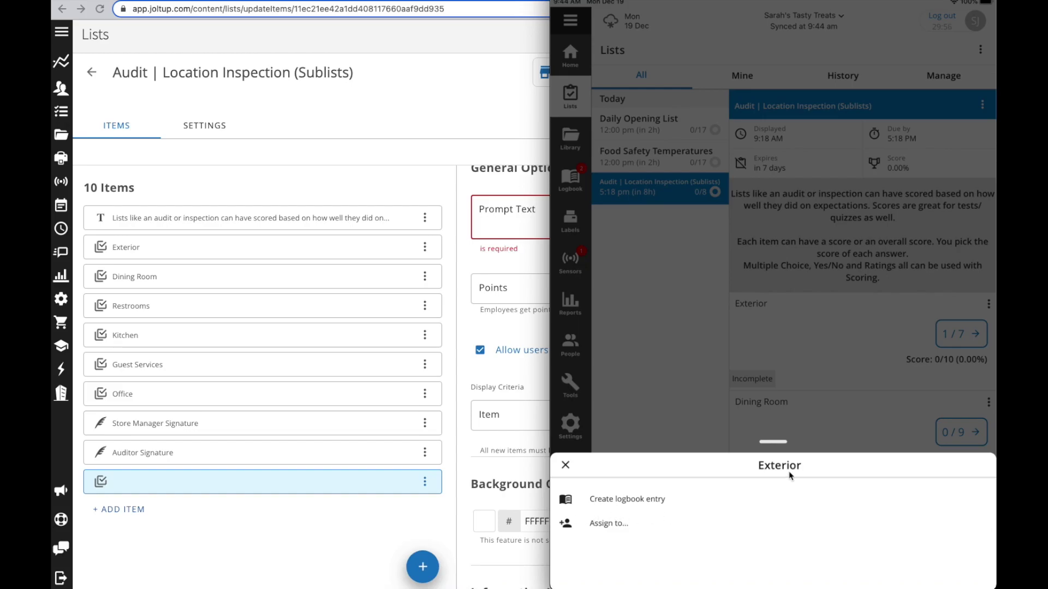
pyautogui.moveTo(806, 466); pyautogui.dragTo(842, 501)
pyautogui.click(940, 435)
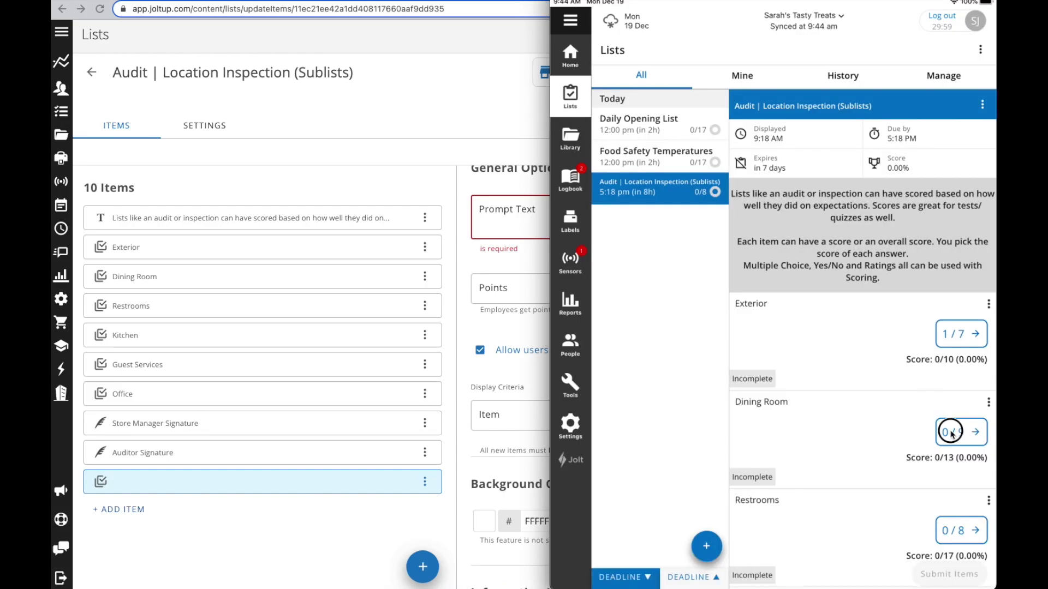
pyautogui.click(988, 191)
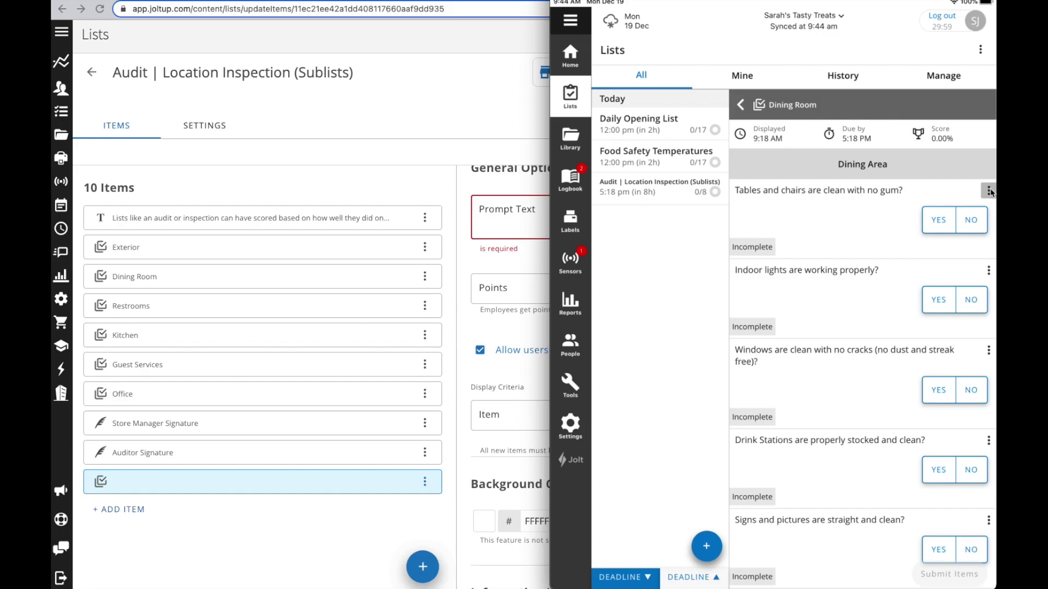